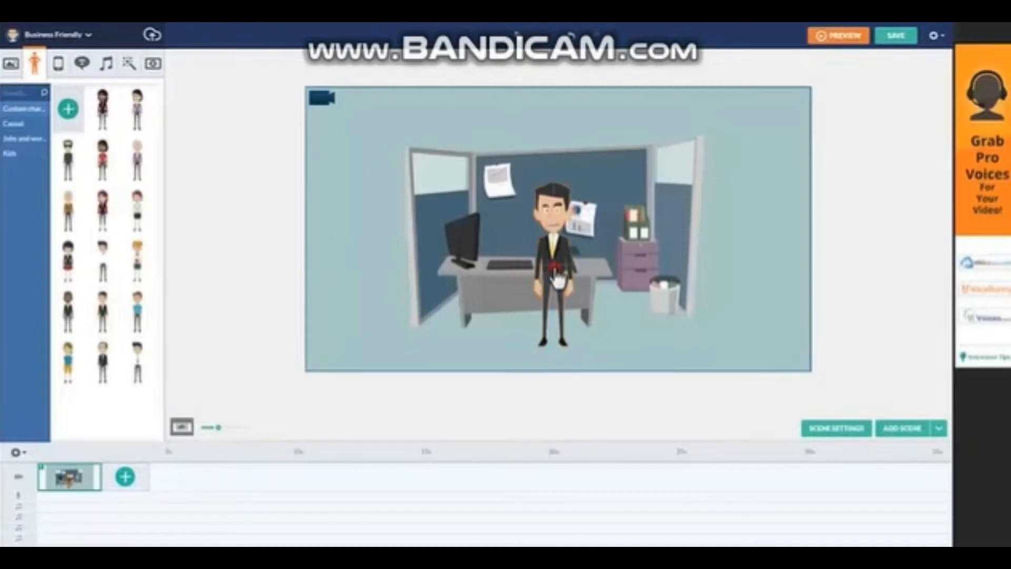
Add an enter/exit motion to the man in the black suit and keep its motion type as Enter.
{"action": "left_click", "coordinate": [555, 269]}
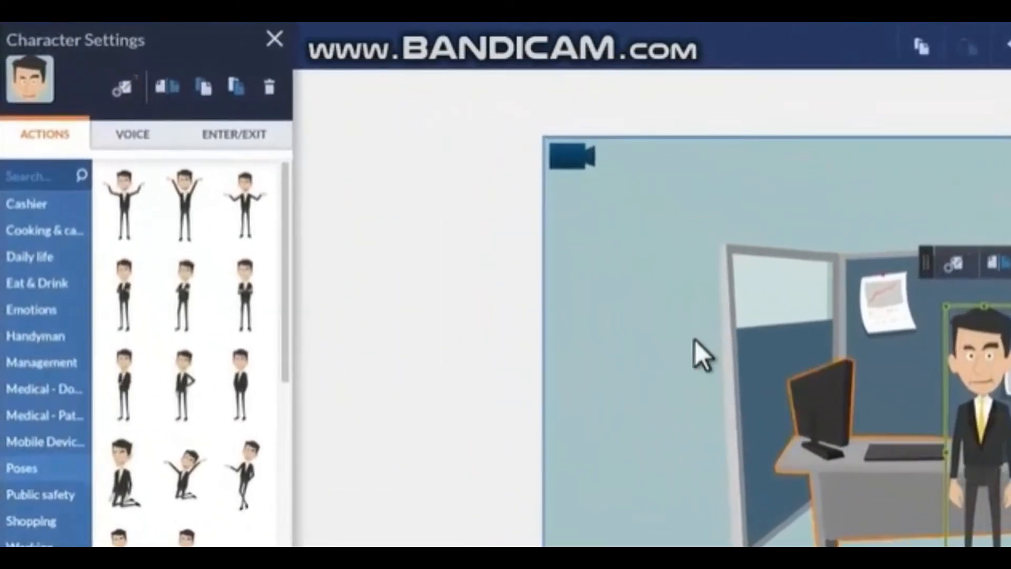
{"action": "left_click", "coordinate": [242, 131]}
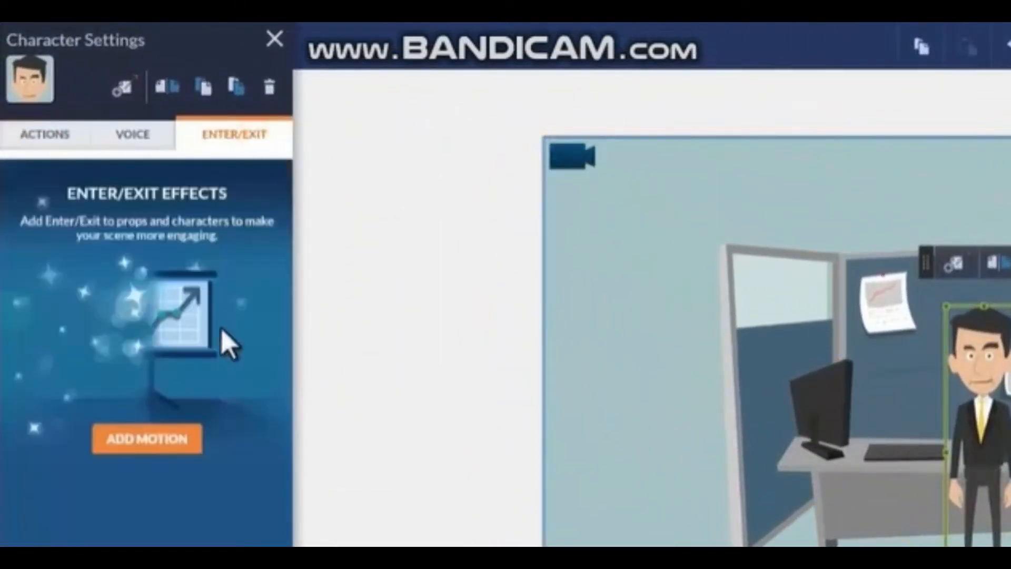
{"action": "left_click", "coordinate": [151, 440]}
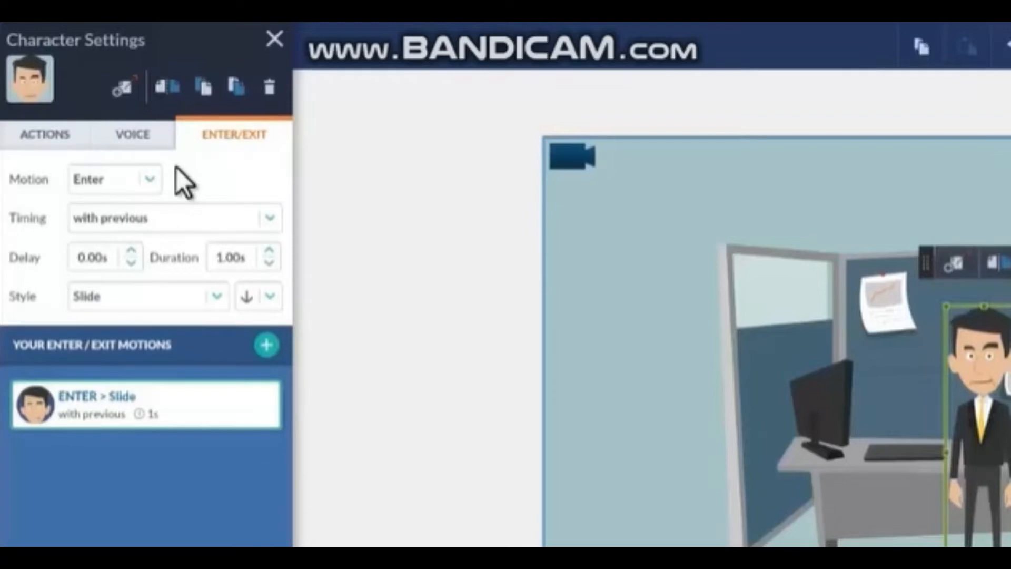
{"action": "left_click", "coordinate": [150, 179]}
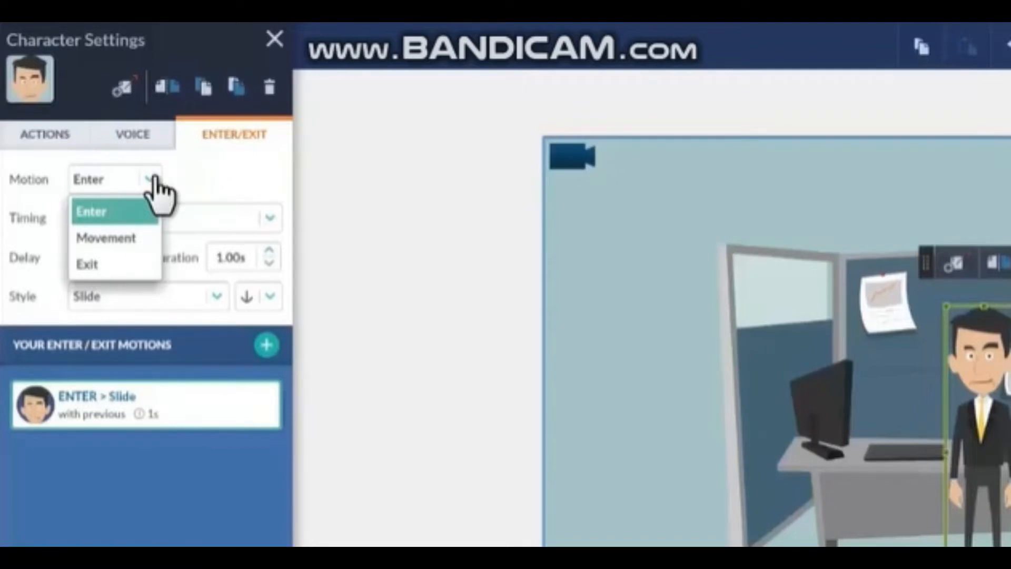
{"action": "left_click", "coordinate": [128, 210]}
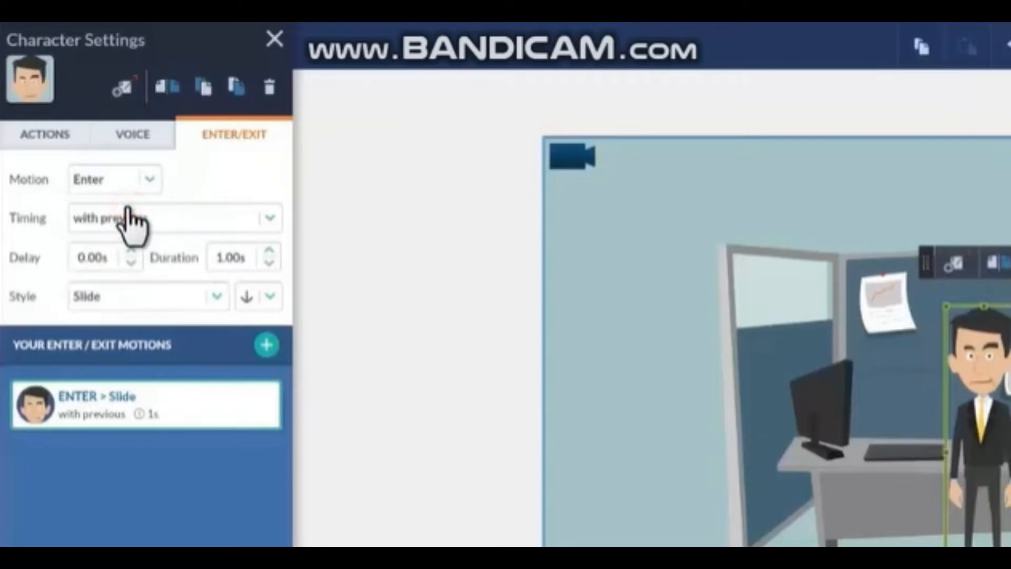
Set the style of the man's Enter motion to Hand Slide.
{"action": "left_click", "coordinate": [221, 296]}
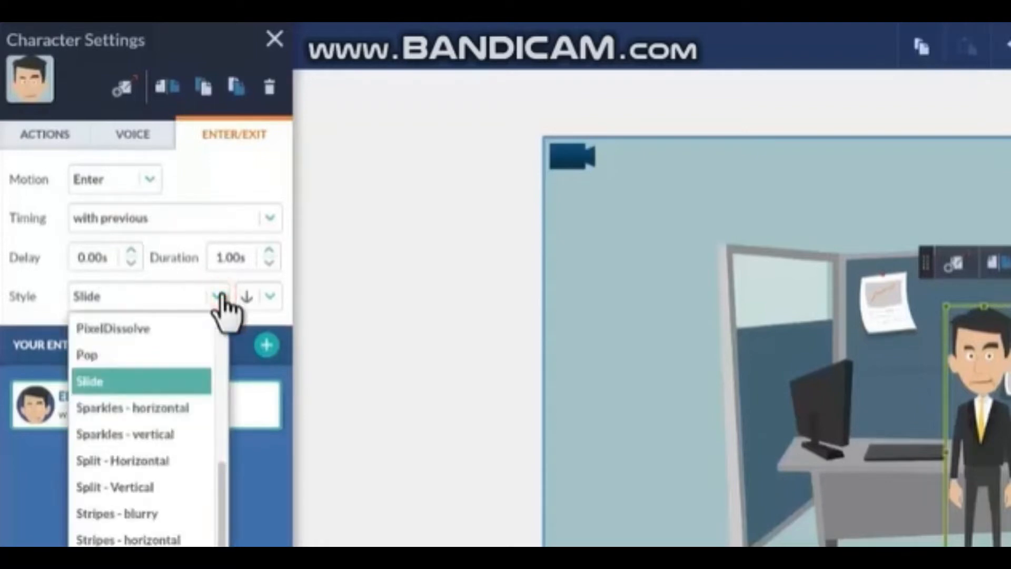
{"action": "scroll", "coordinate": [225, 474], "scroll_direction": "up", "scroll_amount": 2}
{"action": "scroll", "coordinate": [225, 484], "scroll_direction": "down", "scroll_amount": 2}
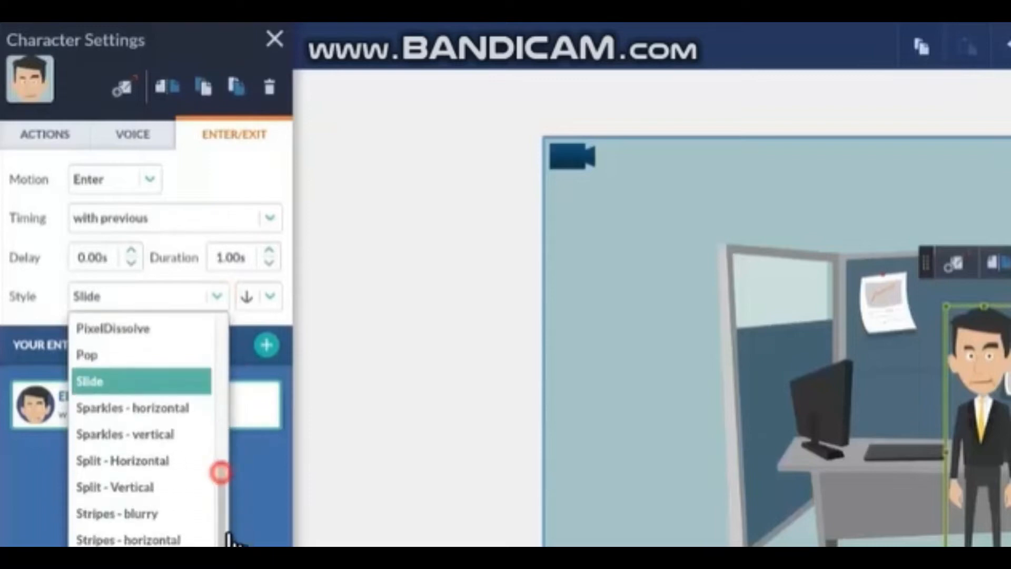
{"action": "scroll", "coordinate": [240, 435], "scroll_direction": "up", "scroll_amount": 3}
{"action": "scroll", "coordinate": [238, 434], "scroll_direction": "up", "scroll_amount": 3}
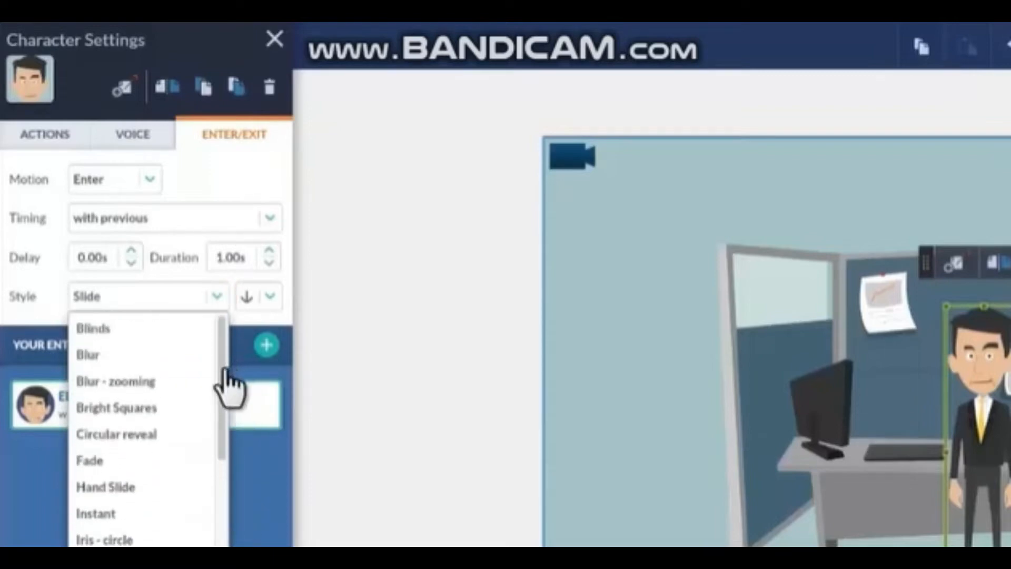
{"action": "left_click", "coordinate": [126, 489]}
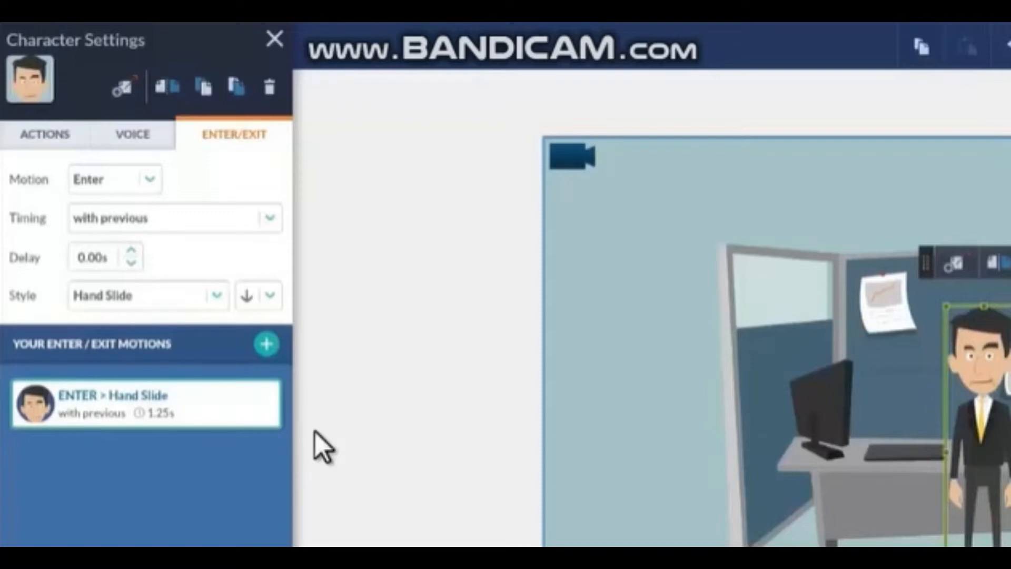
Add a second motion to the man in the suit and make it an Exit motion.
{"action": "left_click", "coordinate": [267, 345]}
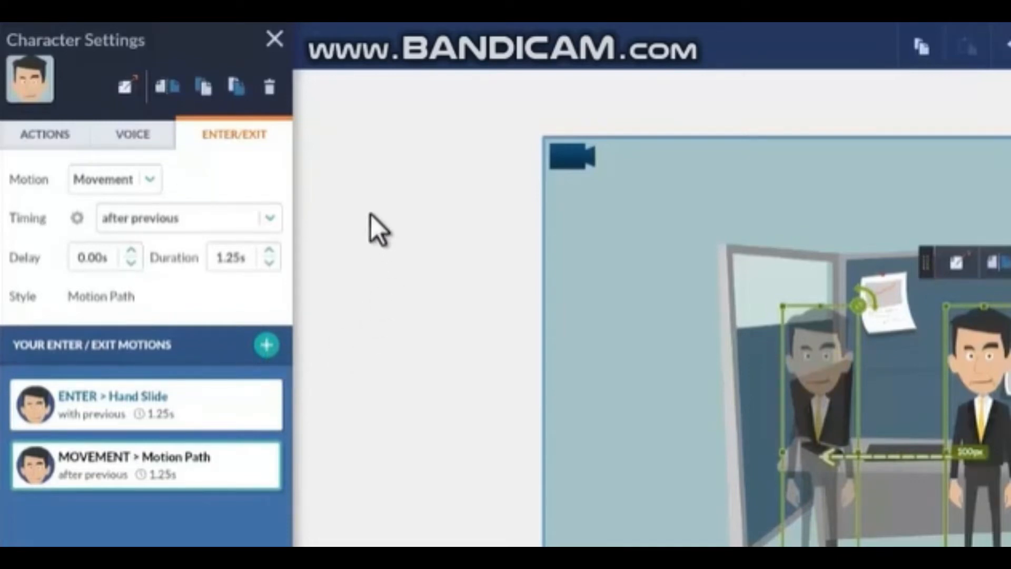
{"action": "left_click", "coordinate": [149, 179]}
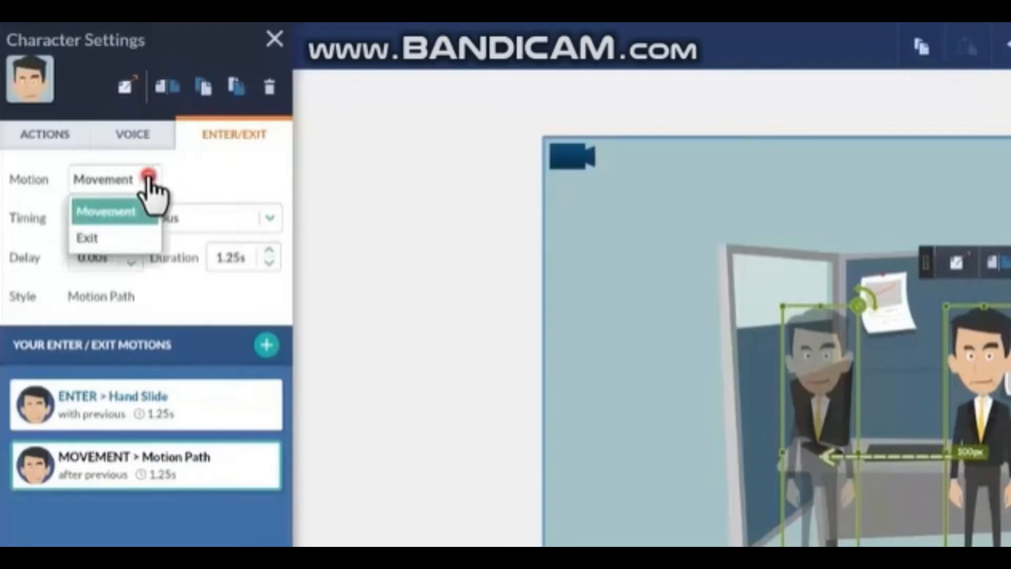
{"action": "left_click", "coordinate": [95, 237]}
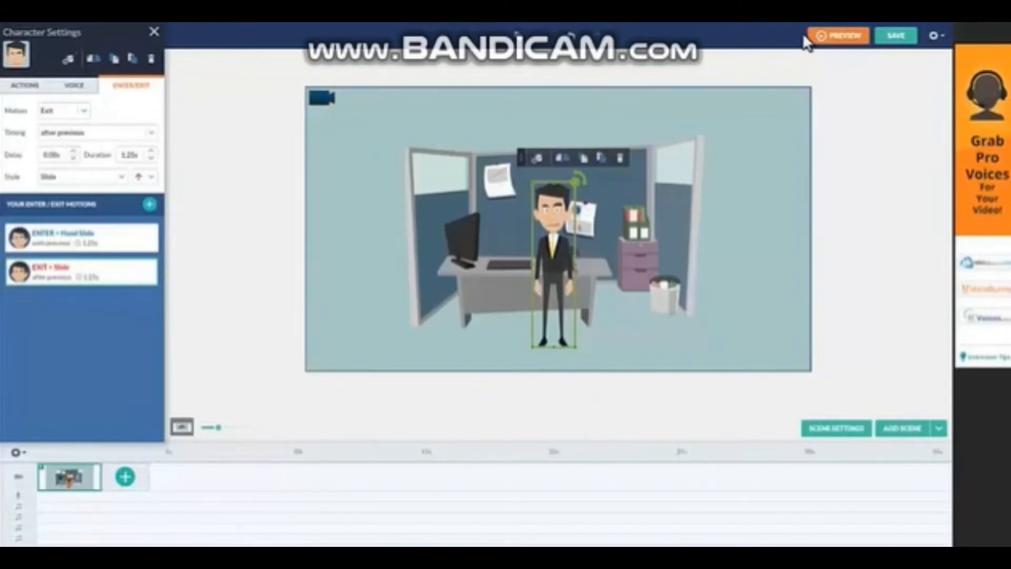
Preview the scene's animation and return to editing.
{"action": "left_click", "coordinate": [827, 40]}
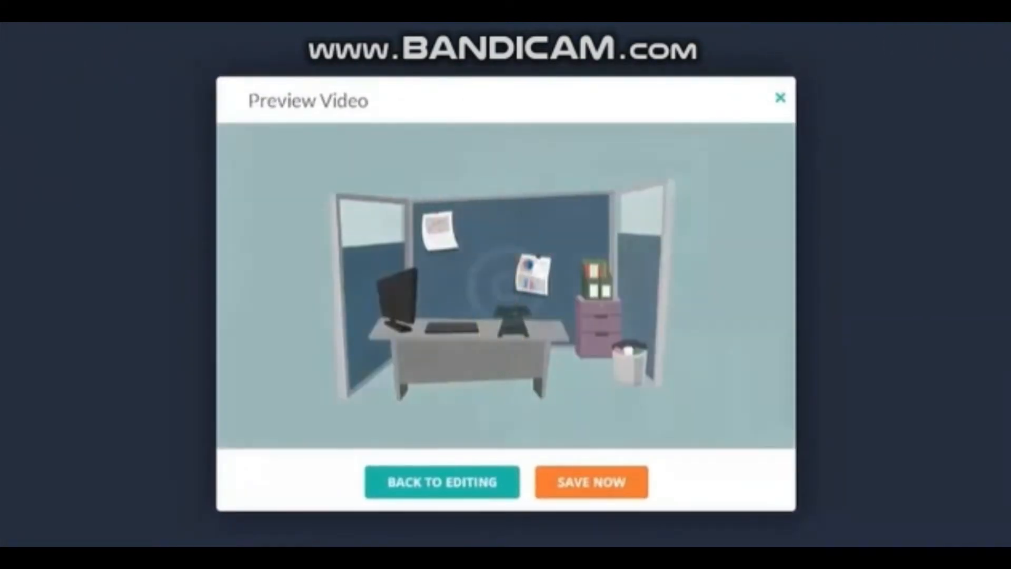
{"action": "left_click", "coordinate": [449, 485]}
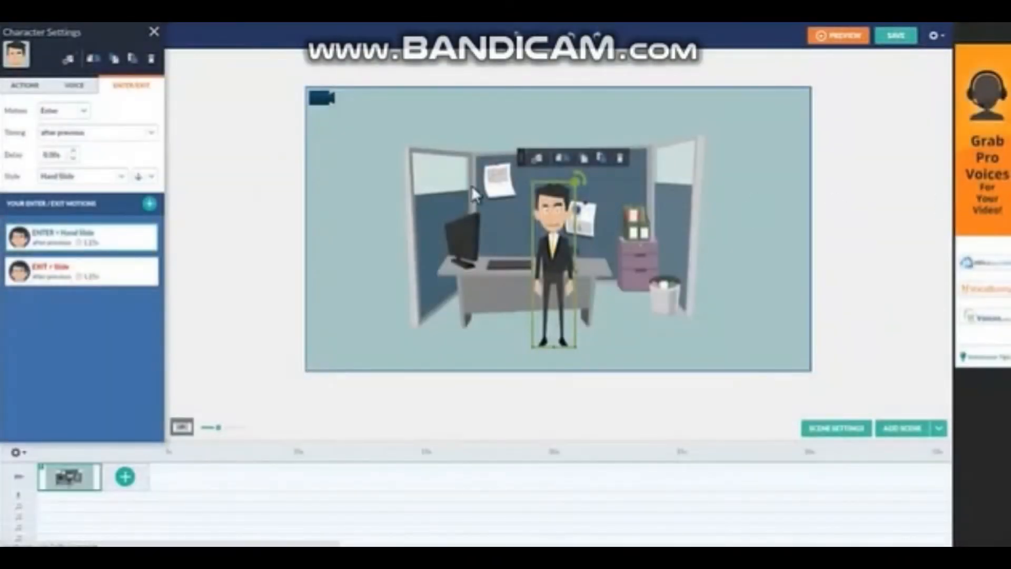
Place the blonde woman in the plaid skirt beside the man, in front of the desk, and add an Enter motion to her.
{"action": "left_click", "coordinate": [202, 181]}
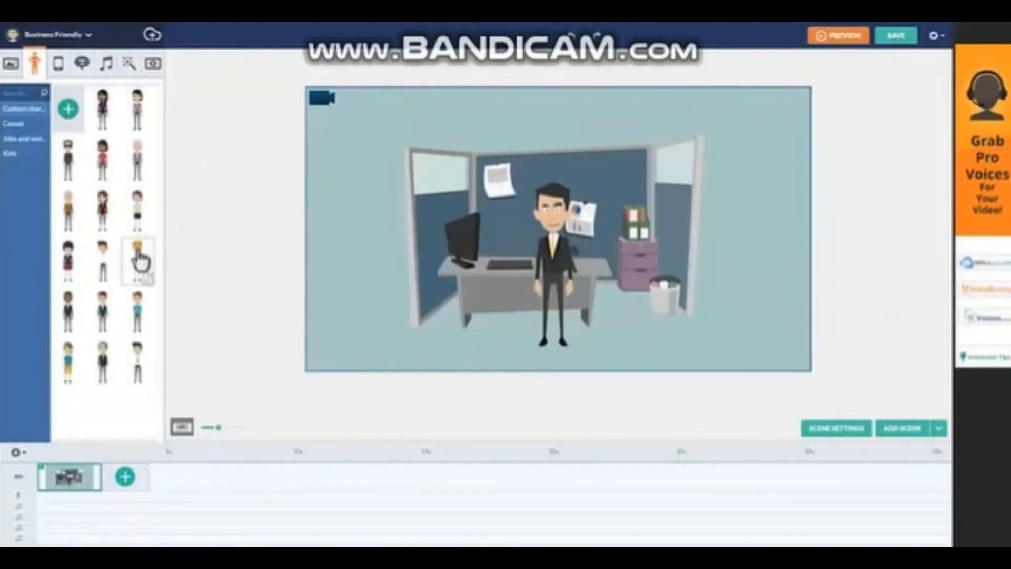
{"action": "left_click_drag", "start_coordinate": [138, 261], "coordinate": [478, 295]}
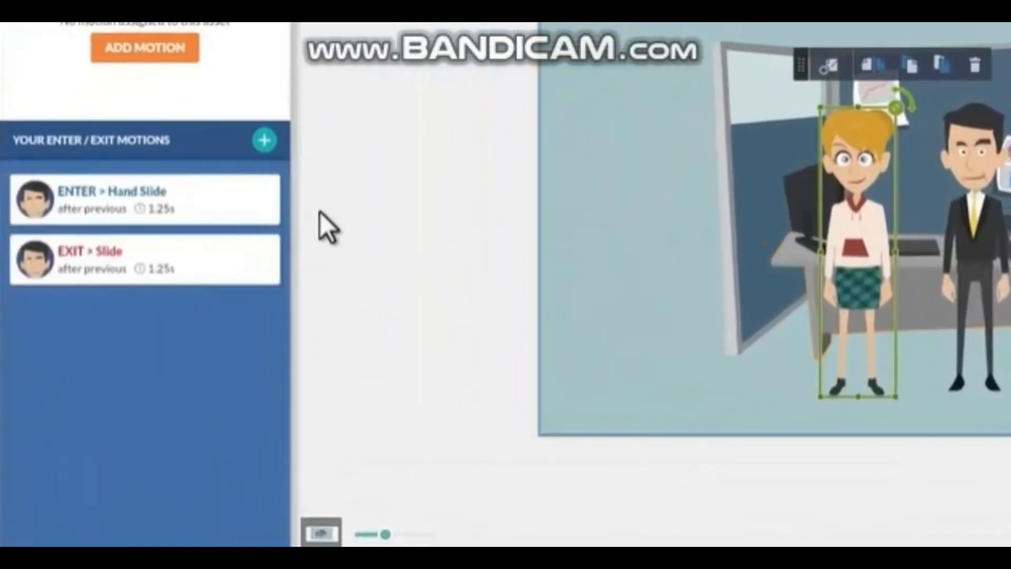
{"action": "left_click", "coordinate": [171, 54]}
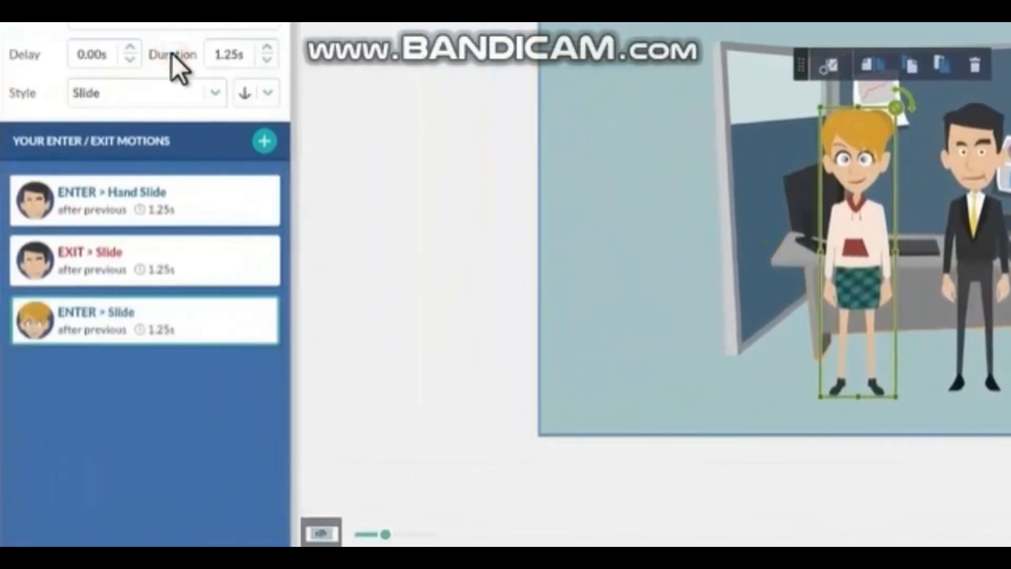
Move the woman's Enter motion to the first place in the motion order, ahead of the man's motions.
{"action": "left_click", "coordinate": [132, 315]}
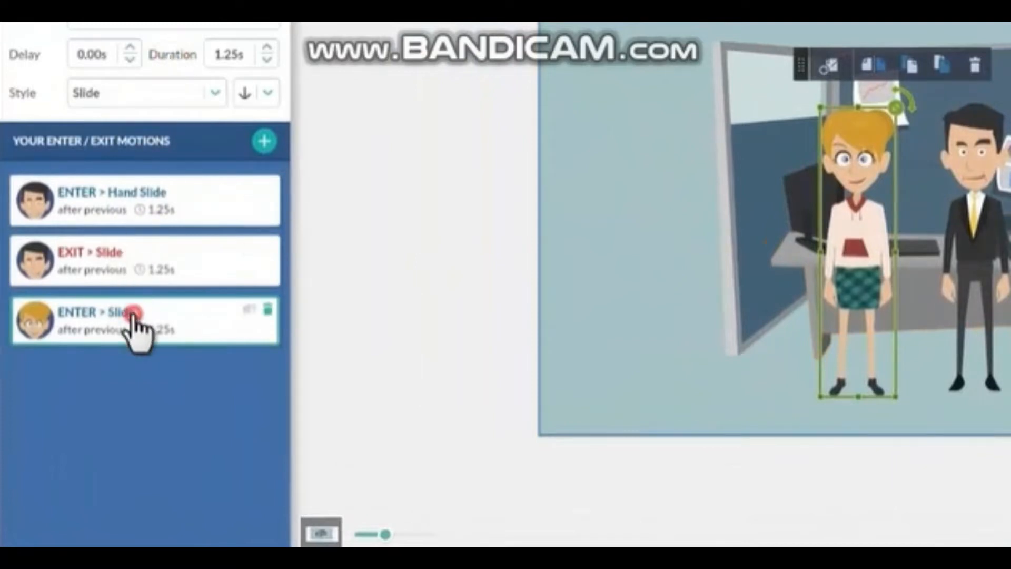
{"action": "left_click", "coordinate": [136, 316]}
{"action": "left_click_drag", "start_coordinate": [140, 314], "coordinate": [149, 197]}
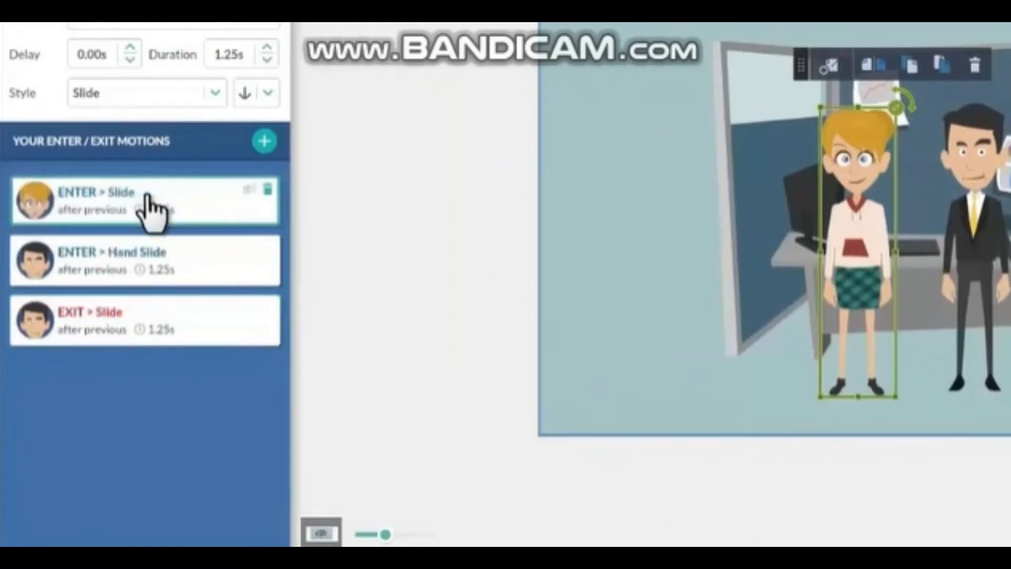
Delete the man's Exit Slide motion from the scene's motions.
{"action": "mouse_move", "coordinate": [216, 302]}
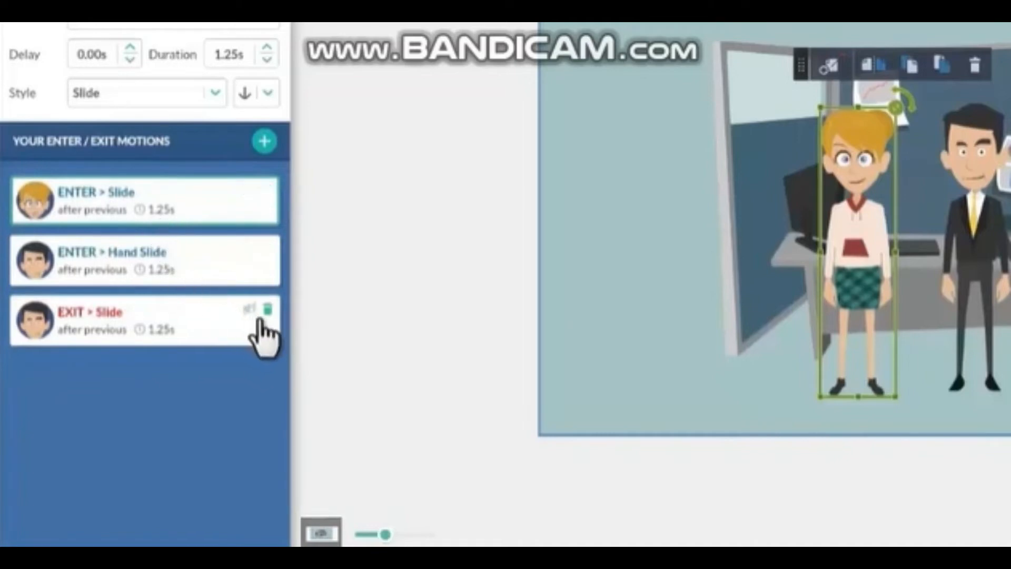
{"action": "left_click", "coordinate": [237, 322]}
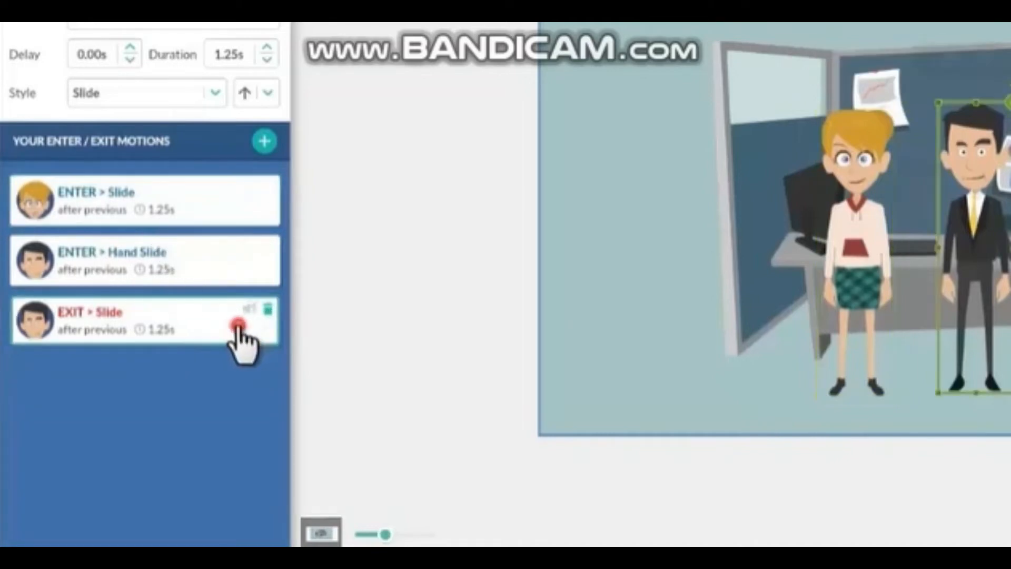
{"action": "left_click", "coordinate": [267, 310]}
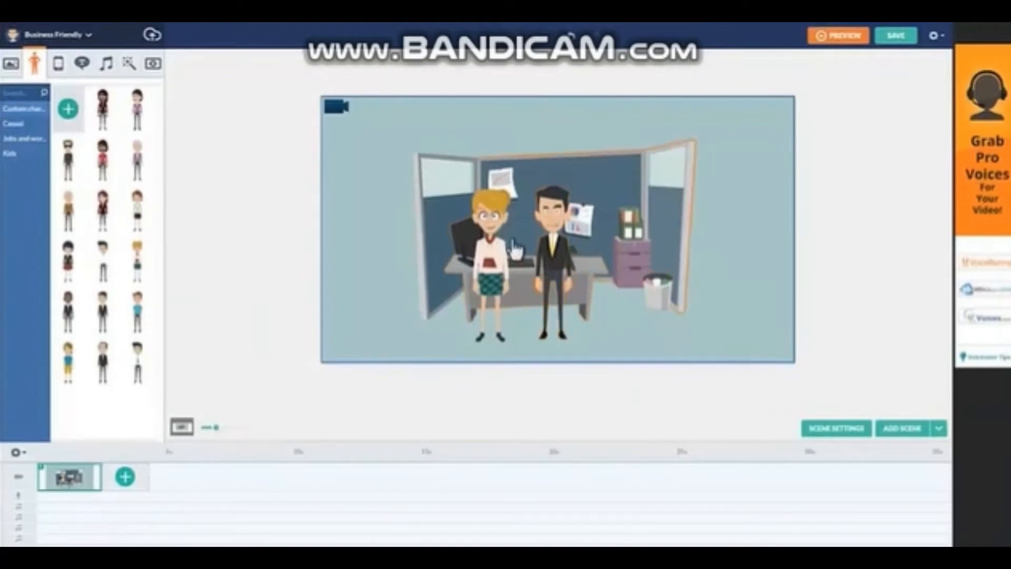
Set the delay of the blonde woman's Enter motion to 2 seconds, keeping its timing as after previous.
{"action": "left_click", "coordinate": [480, 232]}
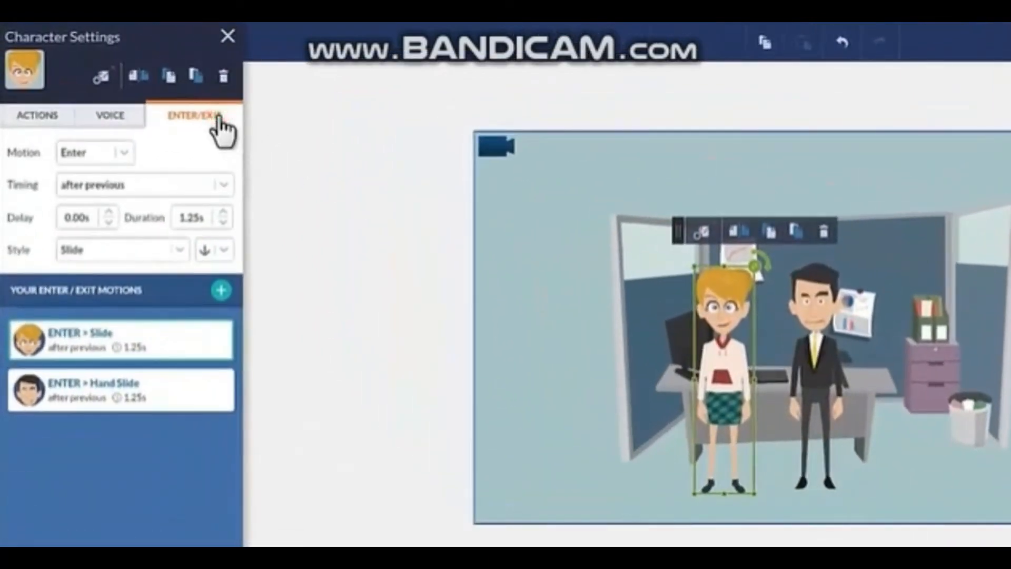
{"action": "mouse_move", "coordinate": [145, 360]}
{"action": "left_click", "coordinate": [121, 152]}
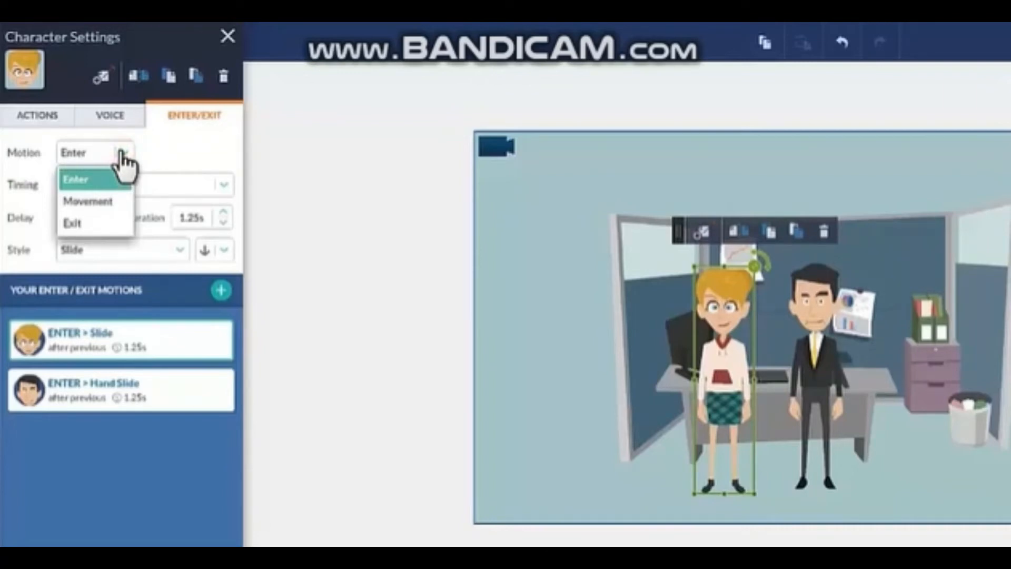
{"action": "left_click", "coordinate": [224, 184]}
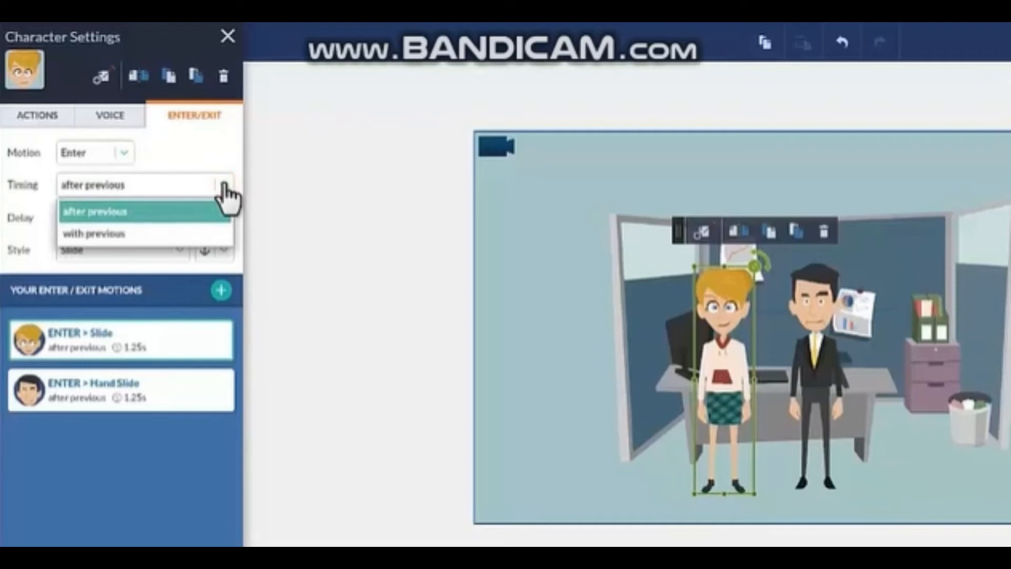
{"action": "left_click", "coordinate": [33, 206]}
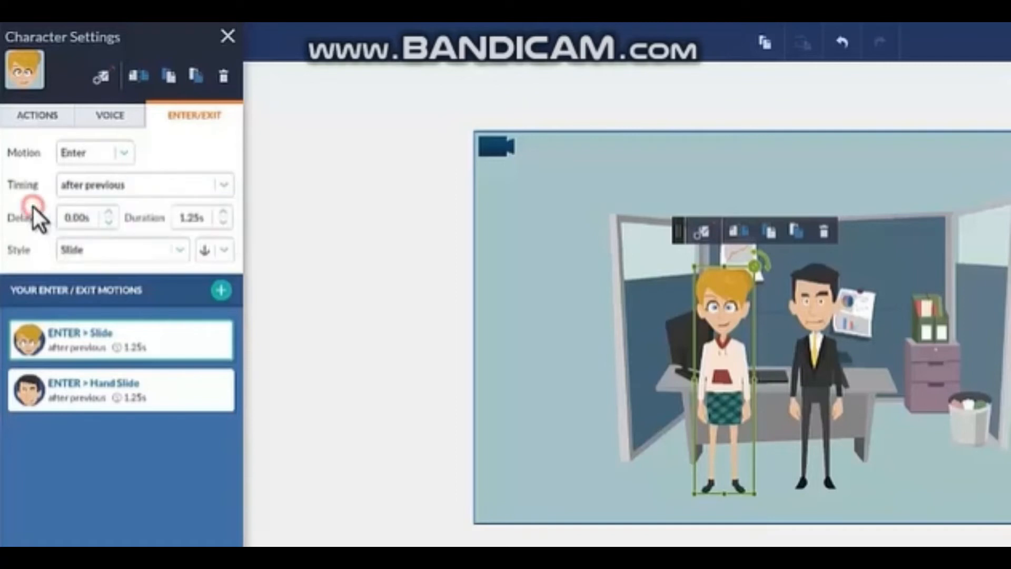
{"action": "left_click", "coordinate": [108, 212]}
{"action": "left_click", "coordinate": [108, 213]}
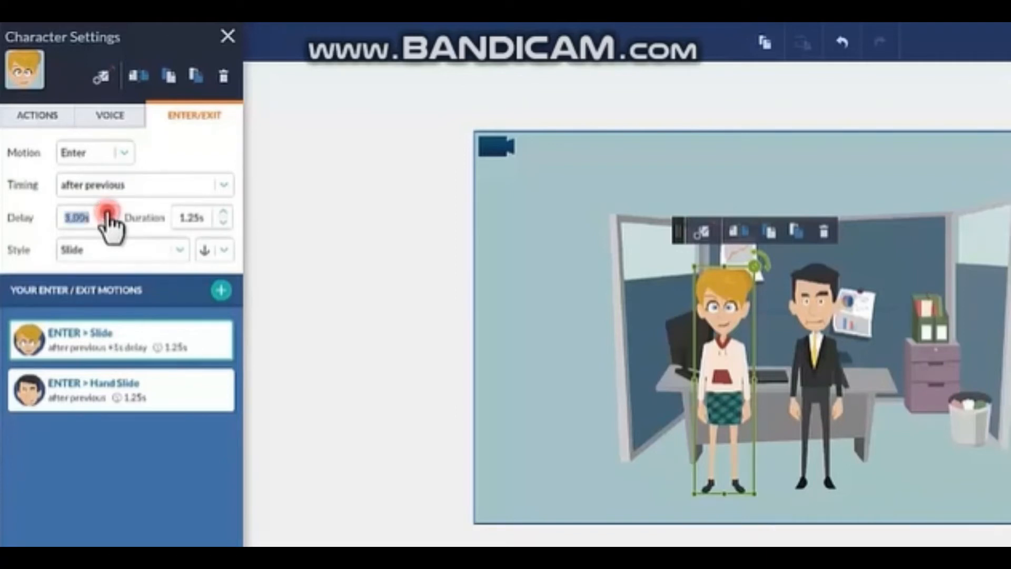
{"action": "left_click", "coordinate": [108, 212]}
{"action": "left_click", "coordinate": [108, 213]}
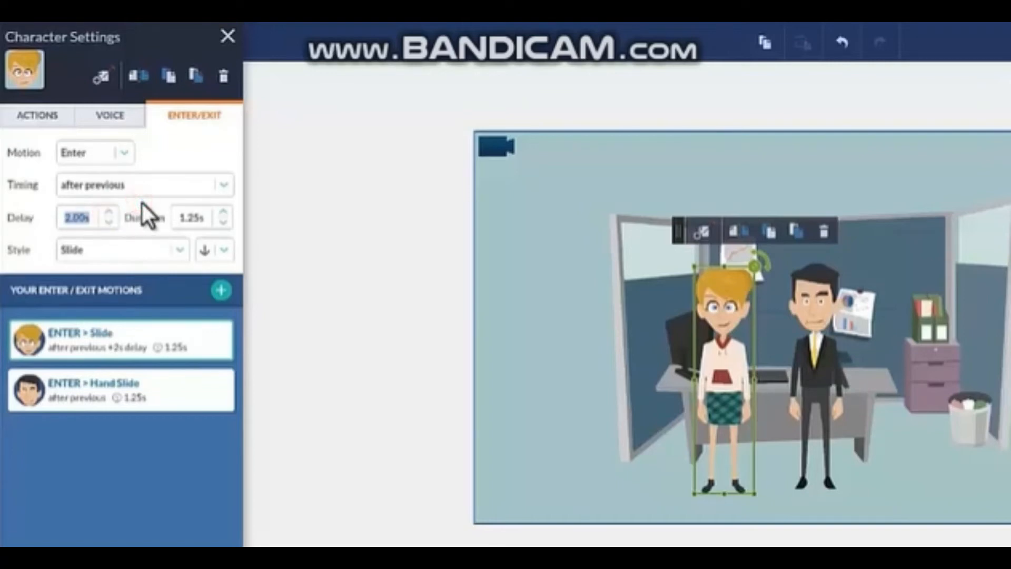
Set the duration of the woman's Enter motion to 1 second.
{"action": "left_click", "coordinate": [225, 213]}
{"action": "left_click", "coordinate": [224, 212]}
{"action": "left_click", "coordinate": [225, 212]}
{"action": "left_click", "coordinate": [225, 212]}
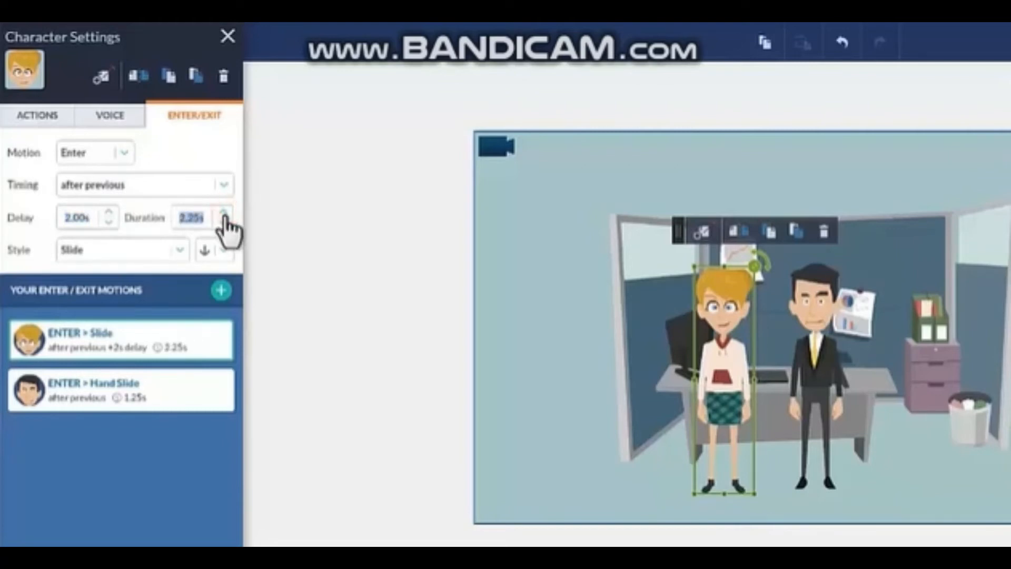
{"action": "left_click", "coordinate": [223, 223]}
{"action": "left_click", "coordinate": [223, 222]}
{"action": "left_click", "coordinate": [224, 222]}
{"action": "left_click", "coordinate": [223, 223]}
{"action": "left_click", "coordinate": [223, 222]}
Change the woman's Enter motion style to Hand Slide with the direction pointing left.
{"action": "left_click", "coordinate": [181, 251]}
{"action": "scroll", "coordinate": [179, 358], "scroll_direction": "up", "scroll_amount": 3}
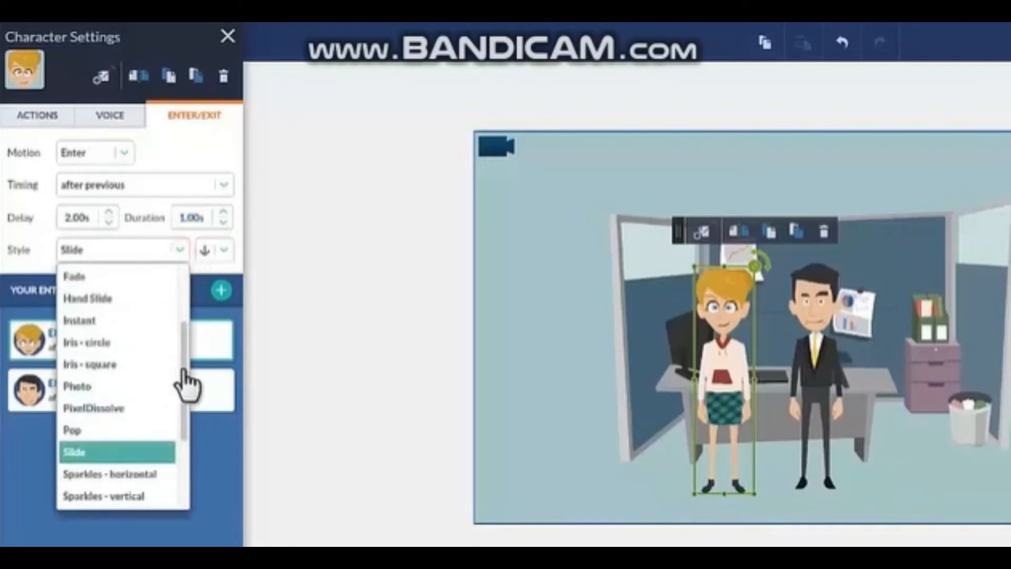
{"action": "left_click_drag", "start_coordinate": [183, 369], "coordinate": [175, 312]}
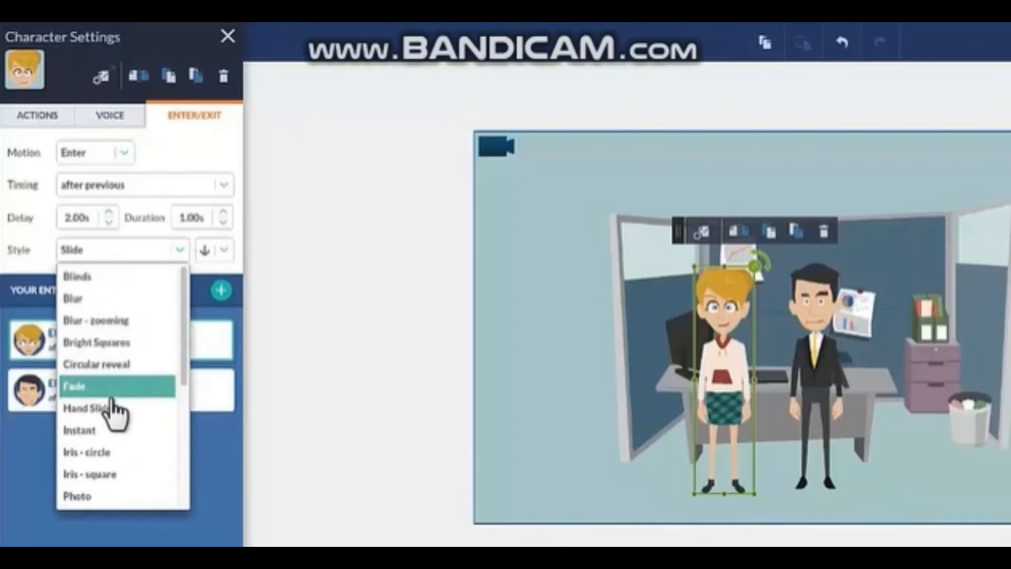
{"action": "left_click", "coordinate": [97, 409]}
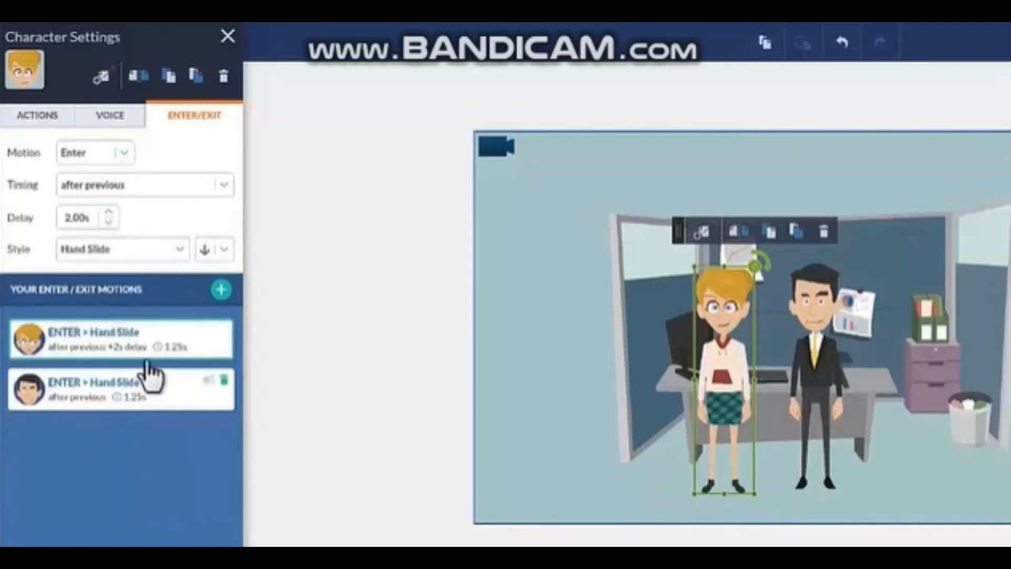
{"action": "left_click", "coordinate": [226, 249]}
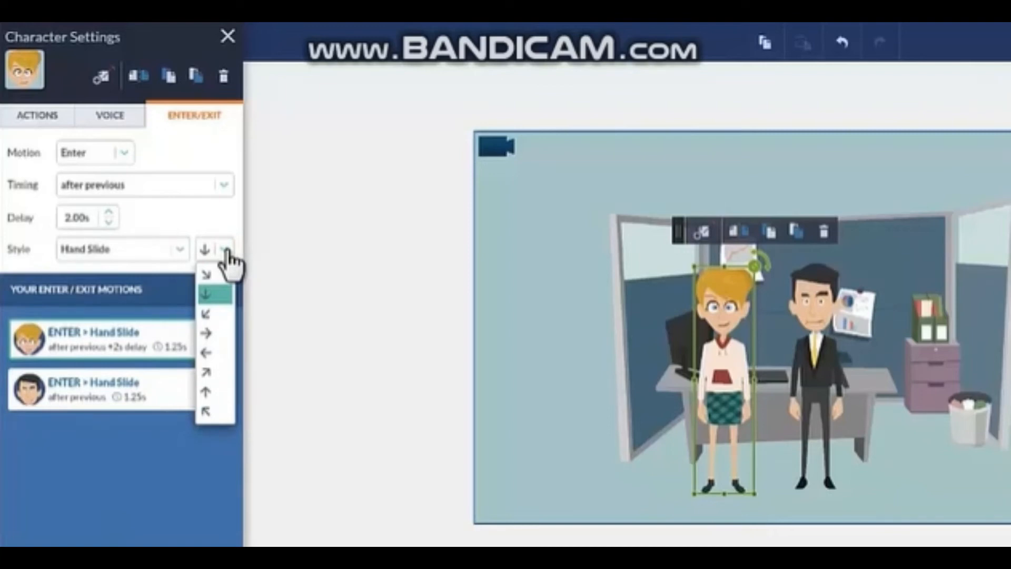
{"action": "left_click", "coordinate": [205, 353]}
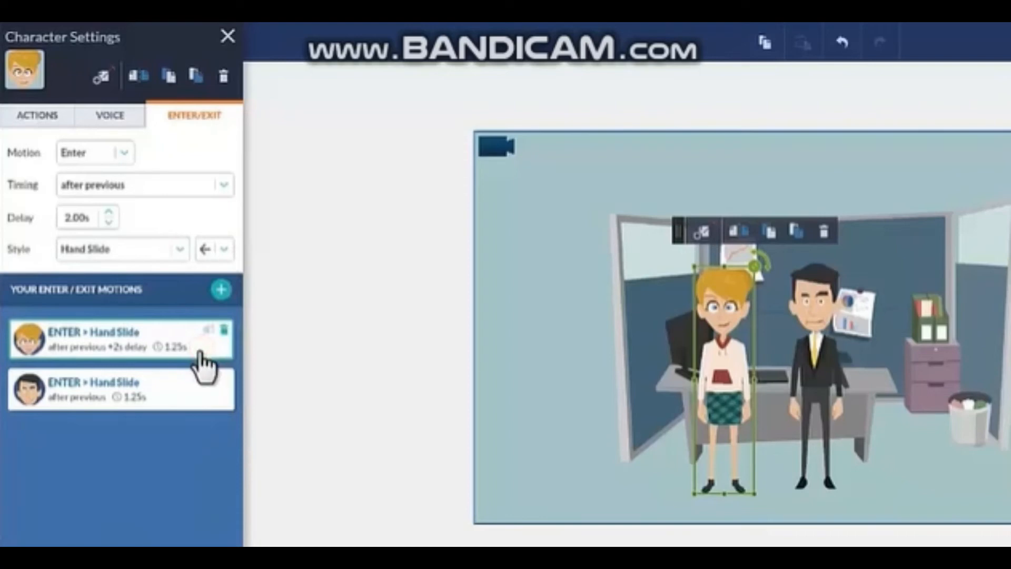
Turn on the sound effect for the woman's Hand Slide enter motion.
{"action": "left_click", "coordinate": [199, 352]}
{"action": "left_click", "coordinate": [176, 389]}
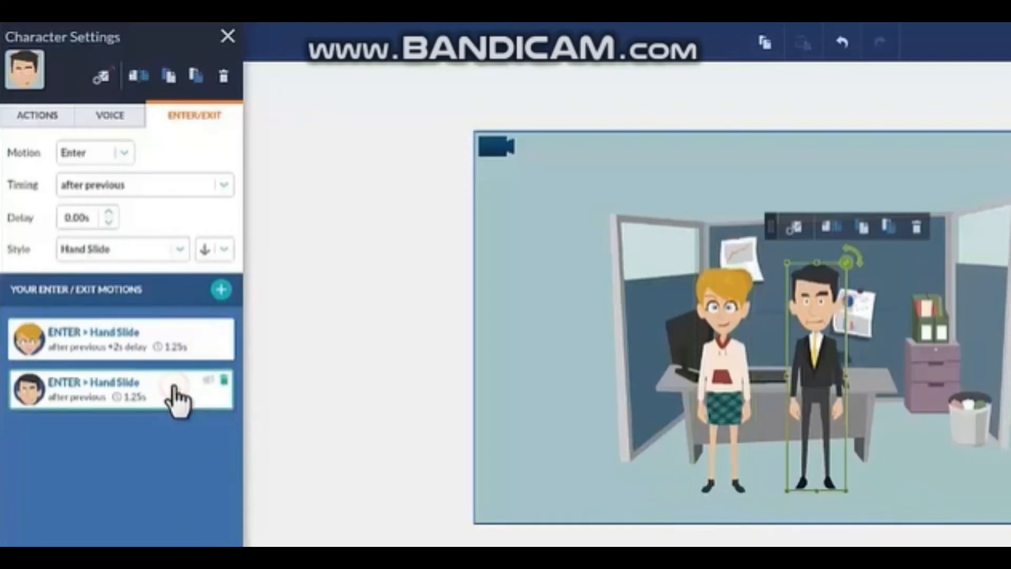
{"action": "left_click", "coordinate": [188, 351]}
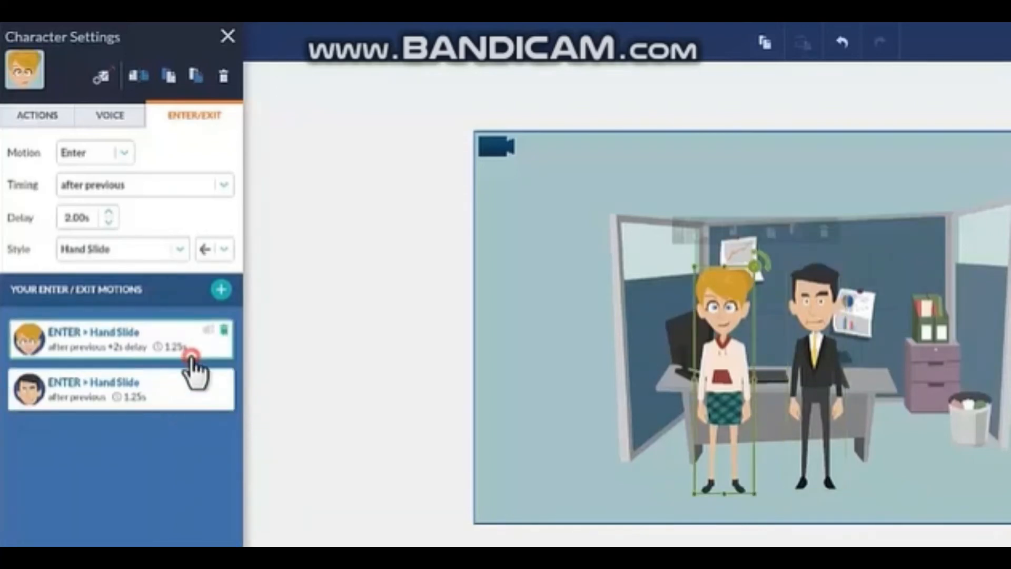
{"action": "left_click", "coordinate": [208, 330]}
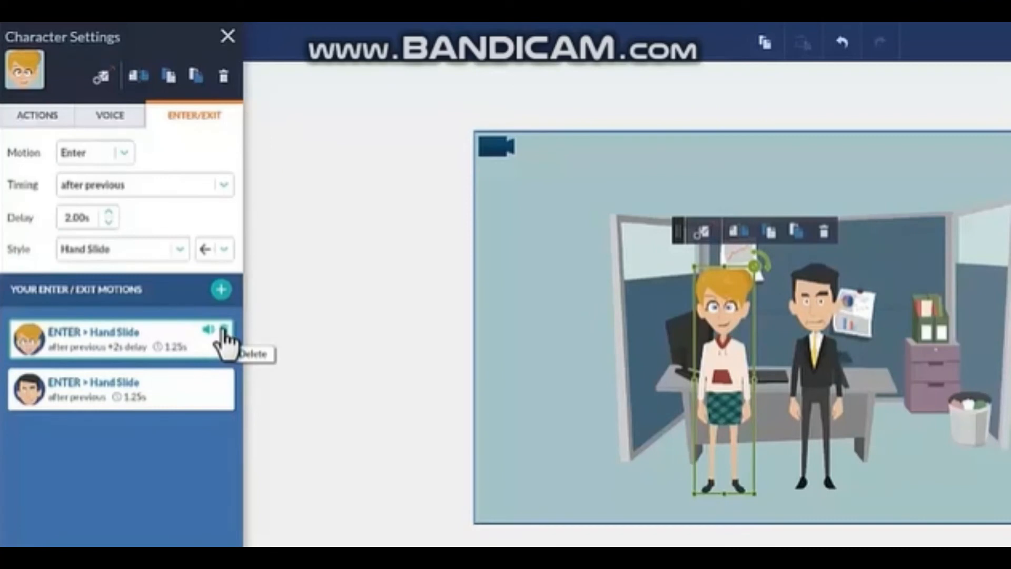
Reorder the motions so that the woman's Hand Slide comes after the man's Hand Slide.
{"action": "left_click", "coordinate": [181, 331]}
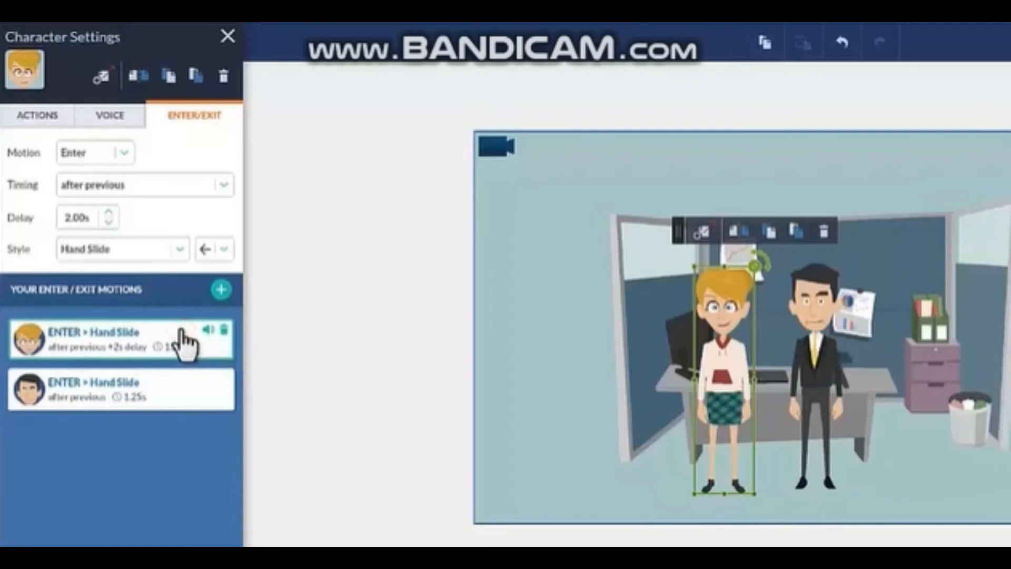
{"action": "left_click_drag", "start_coordinate": [181, 331], "coordinate": [176, 391]}
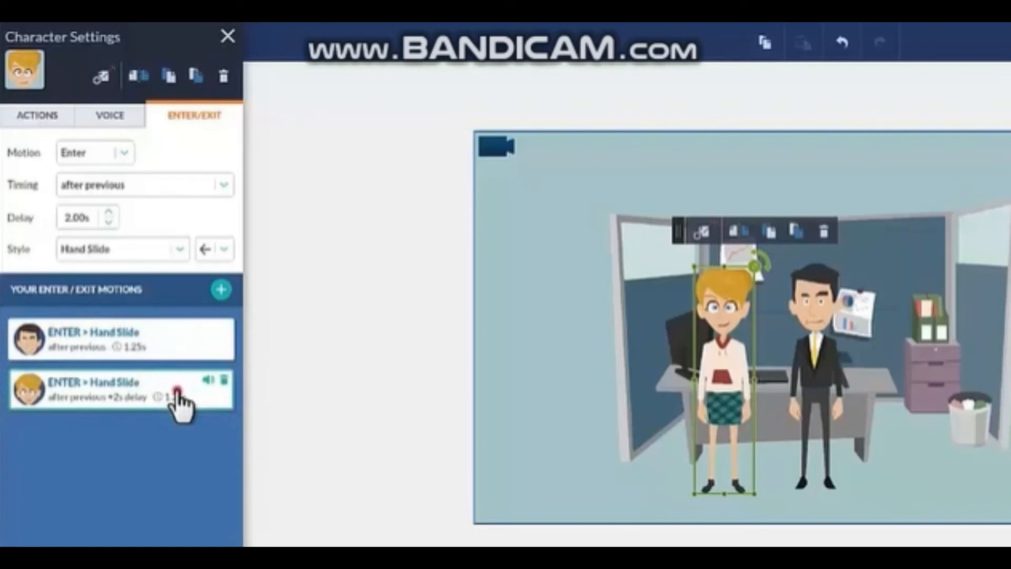
{"action": "left_click_drag", "start_coordinate": [181, 403], "coordinate": [181, 358]}
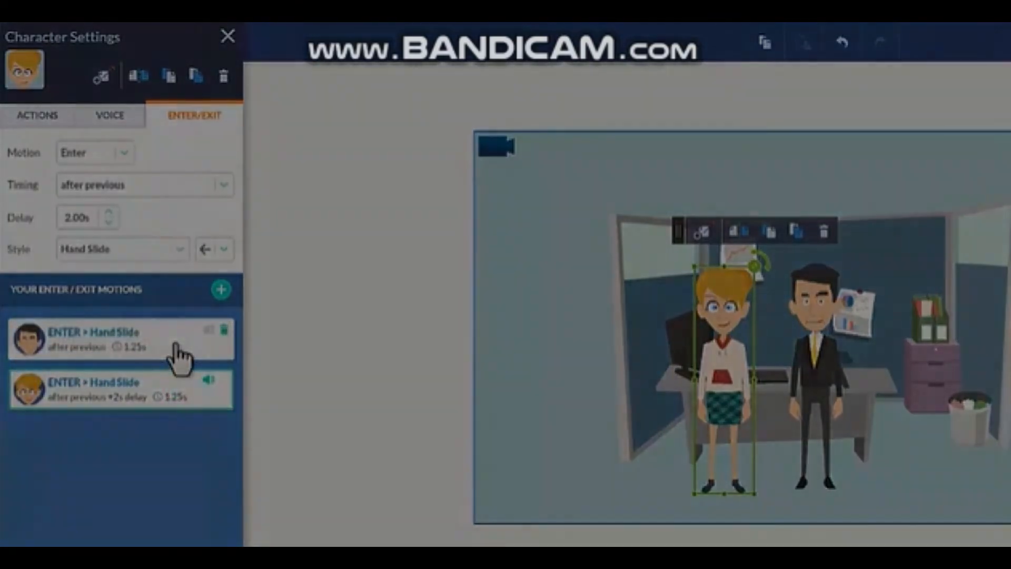